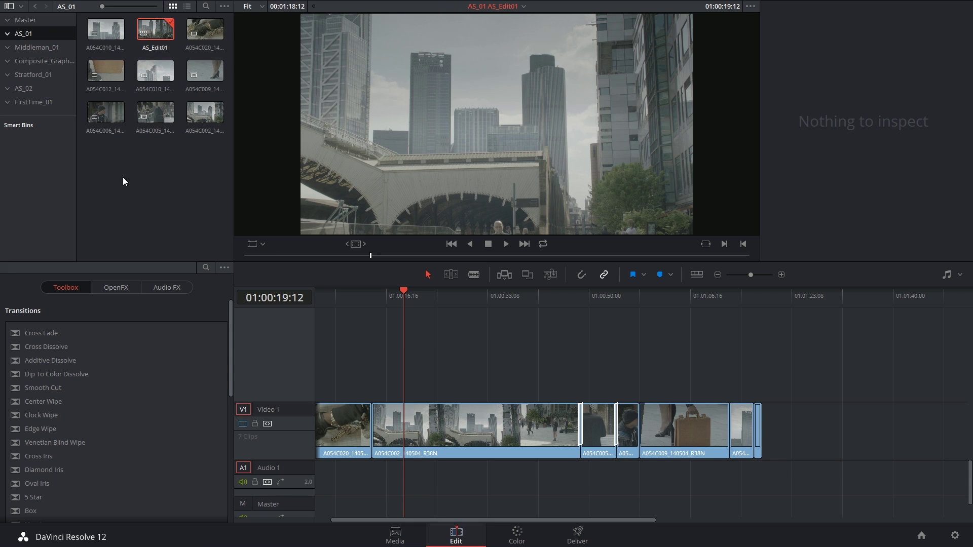
# Step: Select AS_Edit01 and open Media Management in Entire Project mode, copying used media (31.84 GB)
pyautogui.moveTo(102, 169); pyautogui.dragTo(169, 156)
pyautogui.click(153, 28)
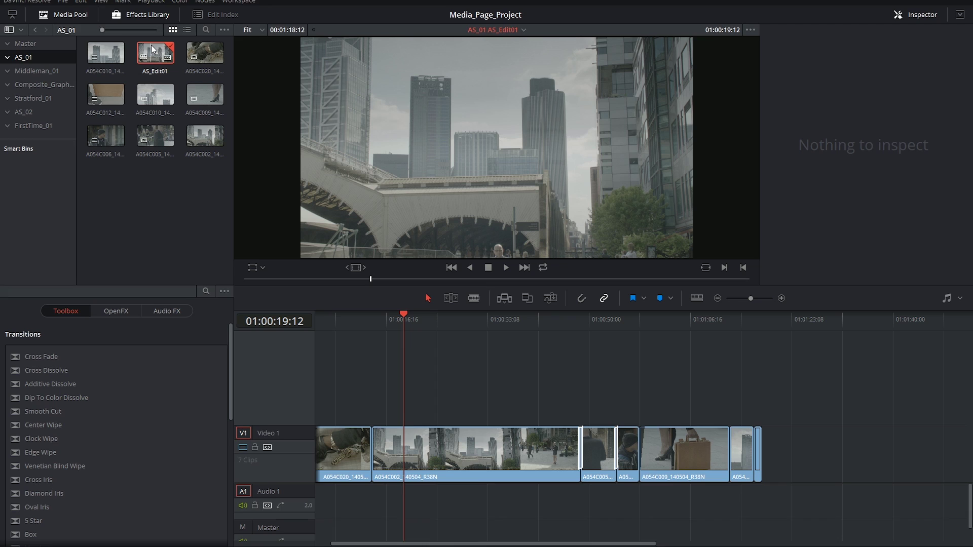
pyautogui.click(62, 4)
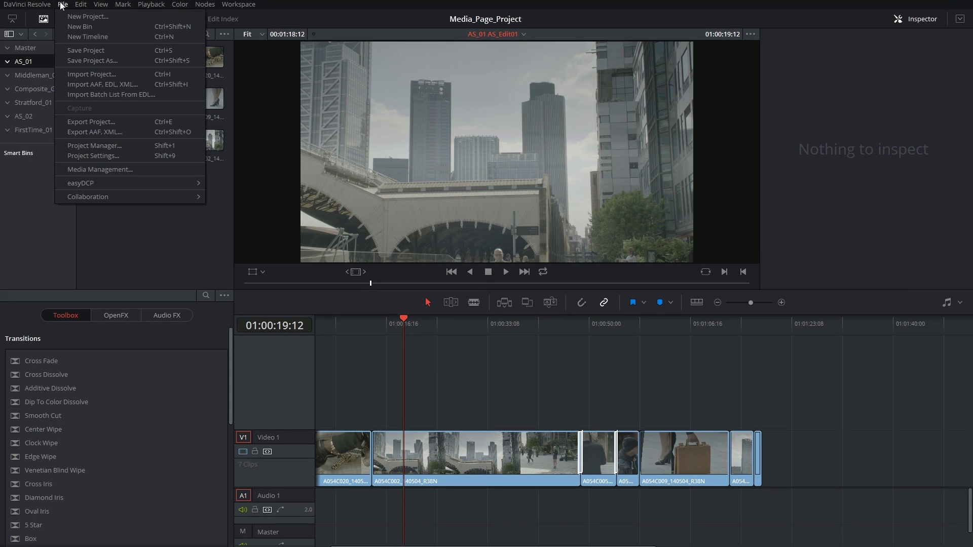
pyautogui.click(127, 169)
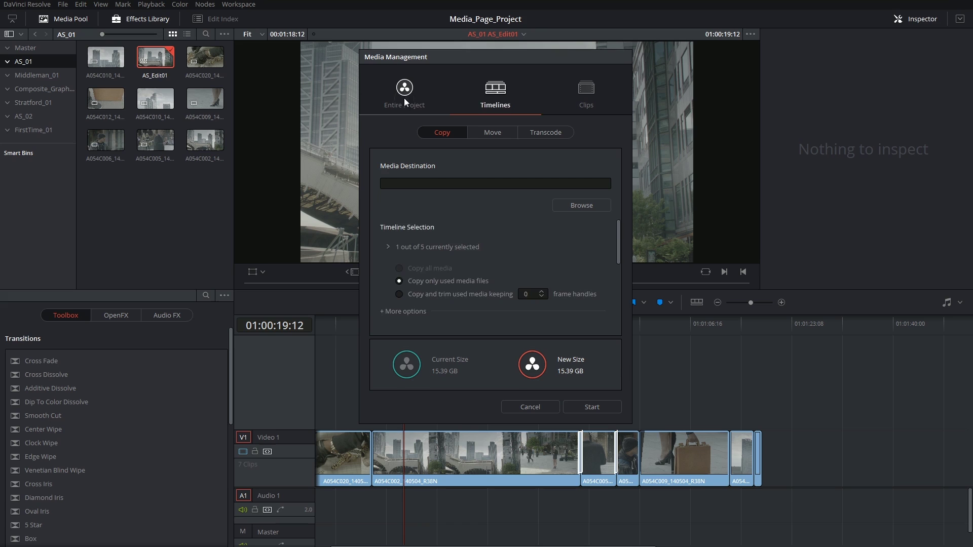
pyautogui.click(404, 102)
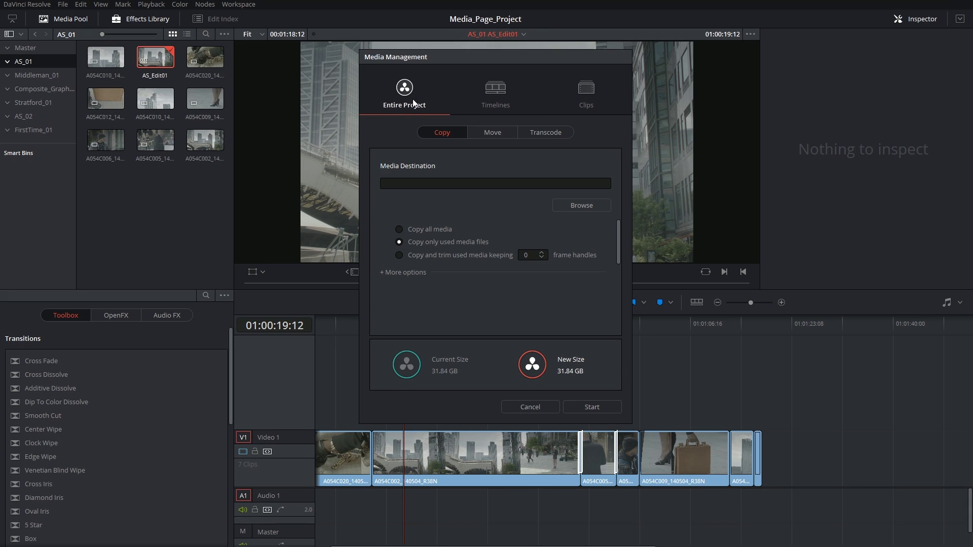
pyautogui.click(492, 99)
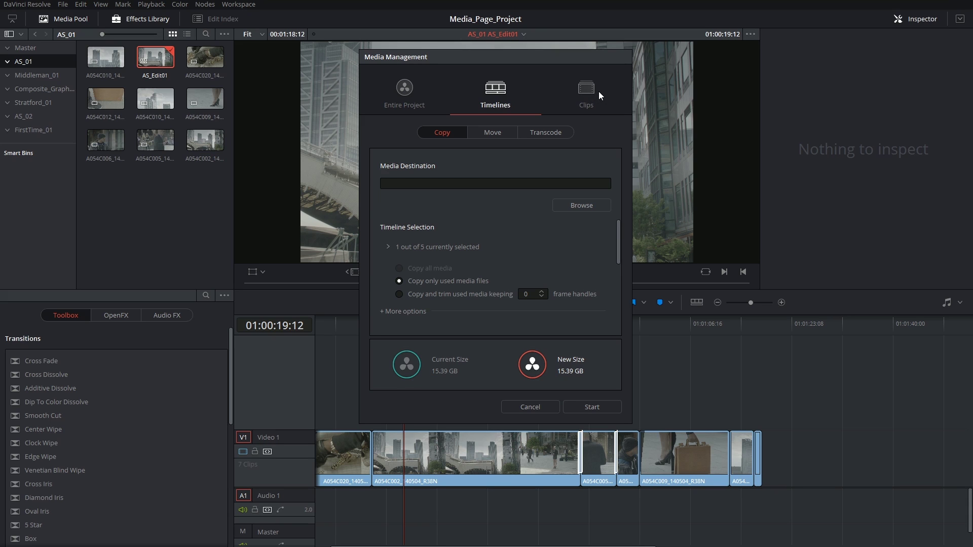
pyautogui.click(406, 98)
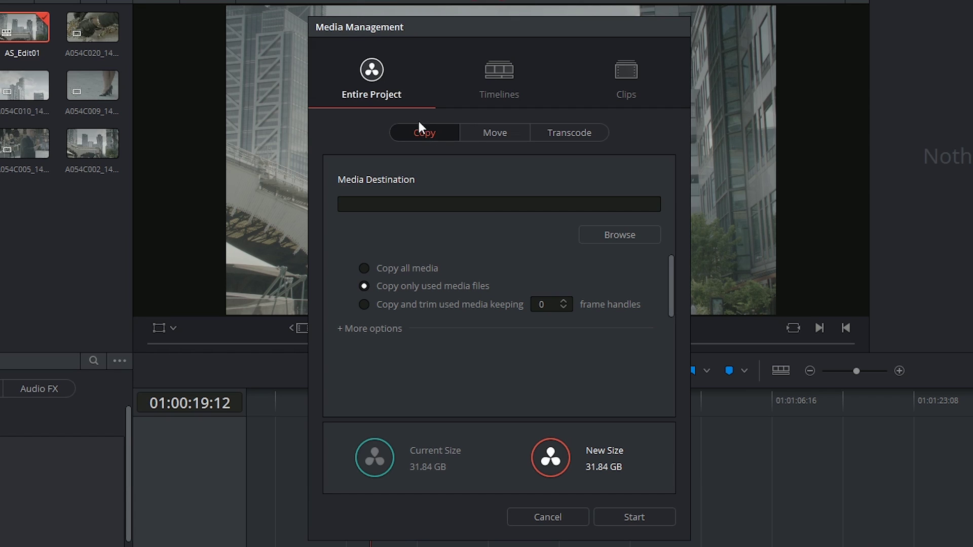
pyautogui.click(493, 134)
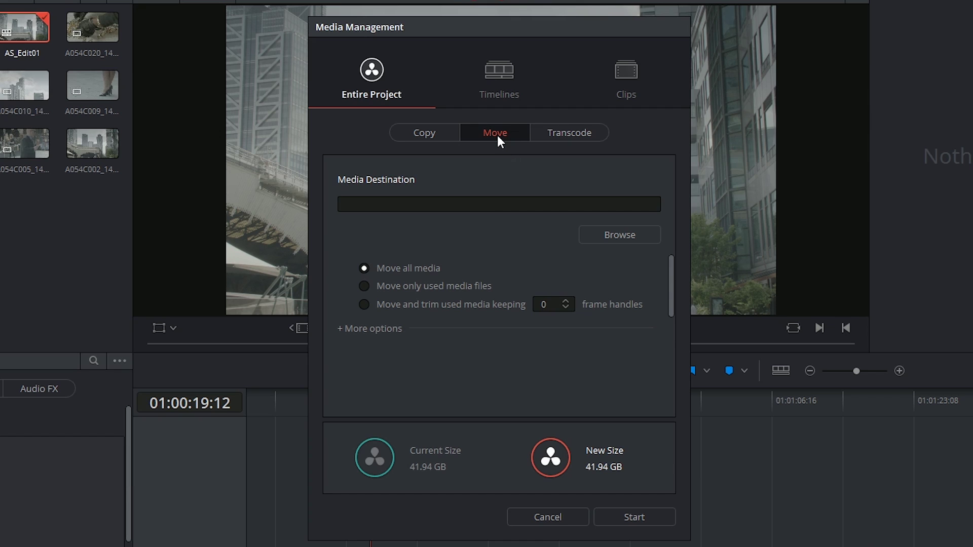
pyautogui.click(572, 133)
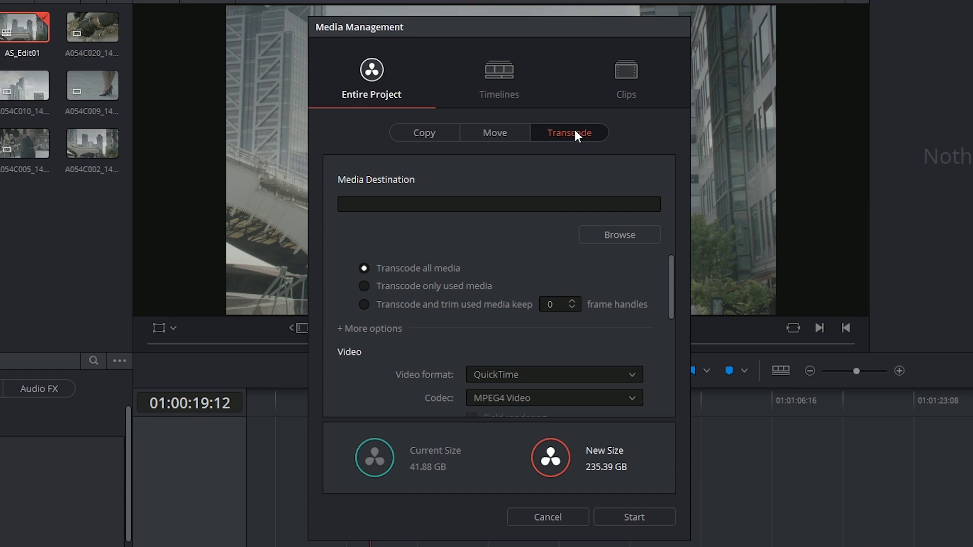
pyautogui.click(430, 133)
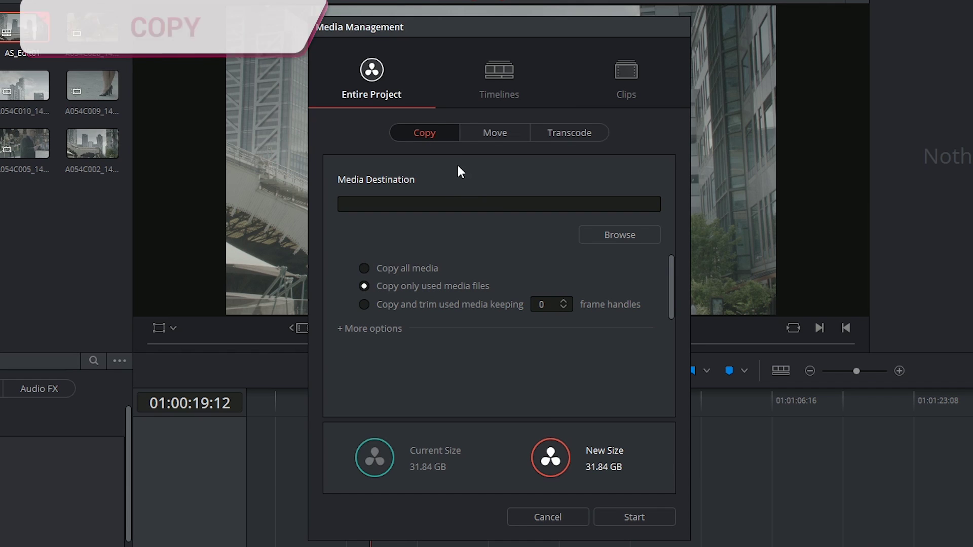
# Step: Set the Media Management destination to C:\EXPORTS and select copy-and-trim of used media
pyautogui.click(617, 233)
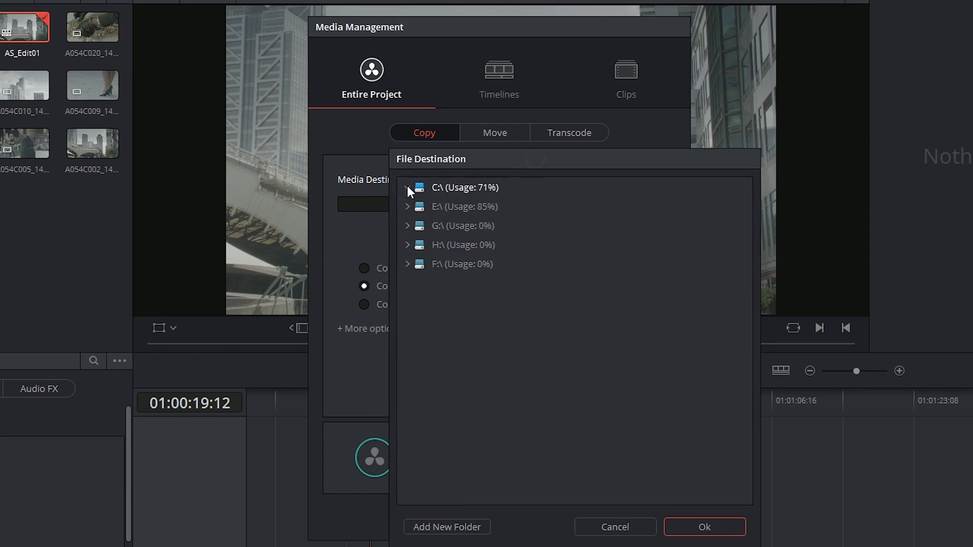
pyautogui.click(407, 187)
pyautogui.scroll(-3, 471, 386)
pyautogui.scroll(2, 465, 434)
pyautogui.click(451, 285)
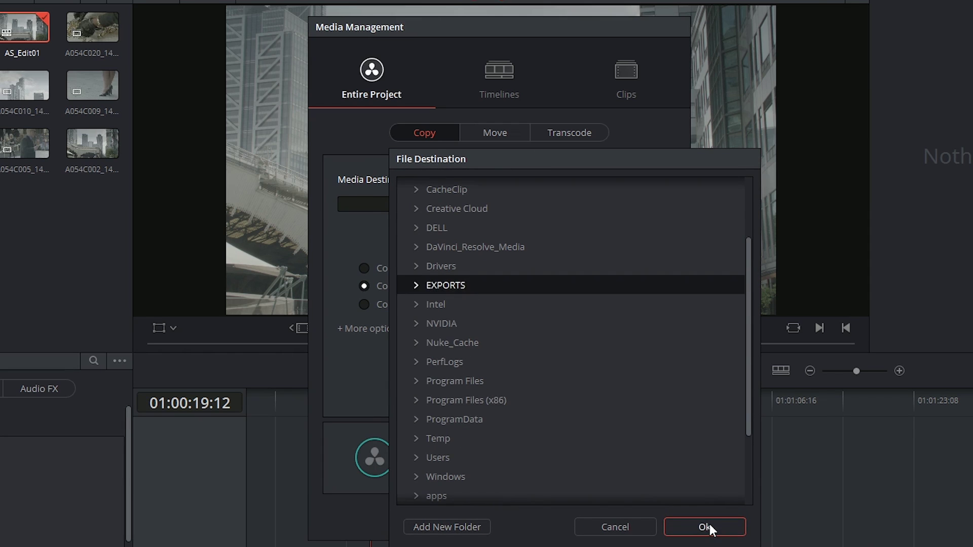
pyautogui.click(704, 527)
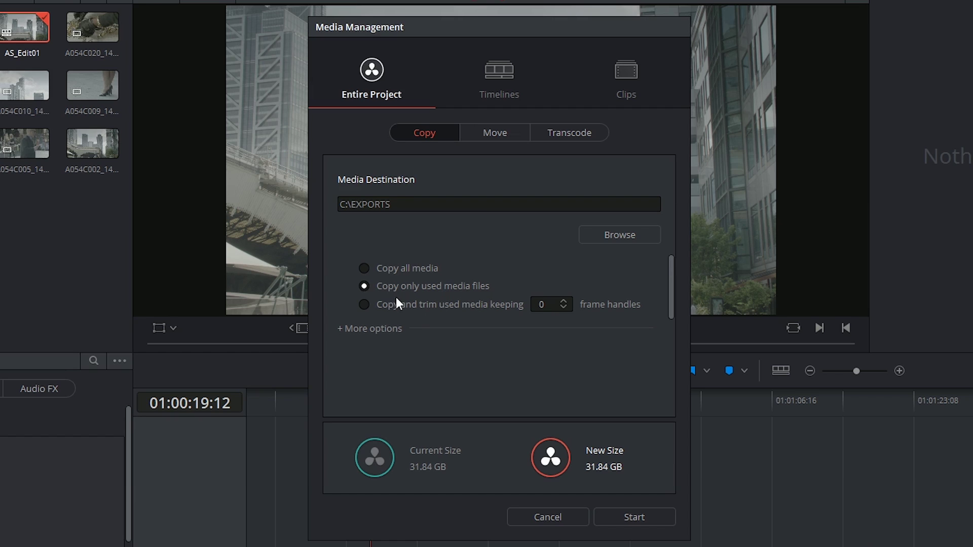
pyautogui.click(364, 305)
# Step: Keep 12 frame handles on trimmed media, reducing the estimate to 18.08 GB, and review More options
pyautogui.click(532, 303)
pyautogui.write('12')
pyautogui.press('Return')
pyautogui.click(342, 329)
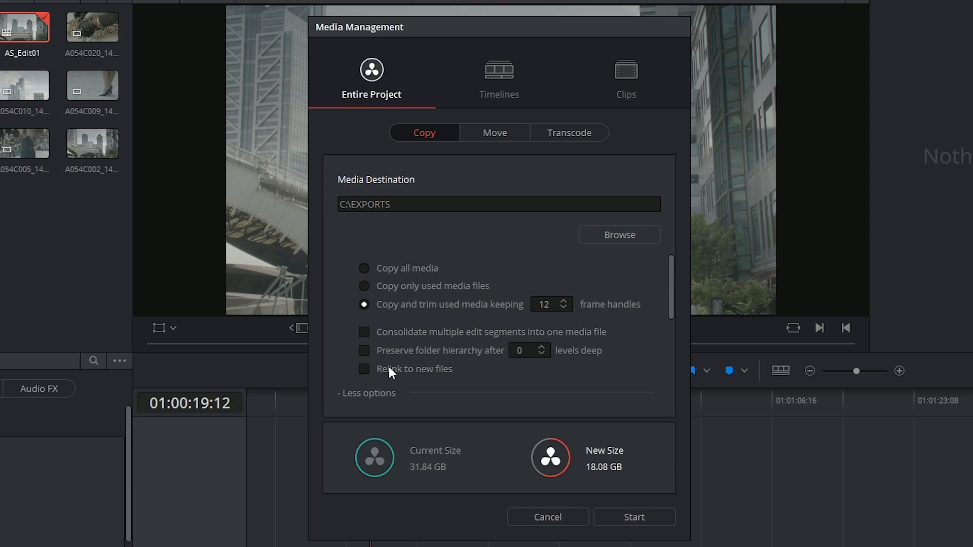
pyautogui.click(361, 395)
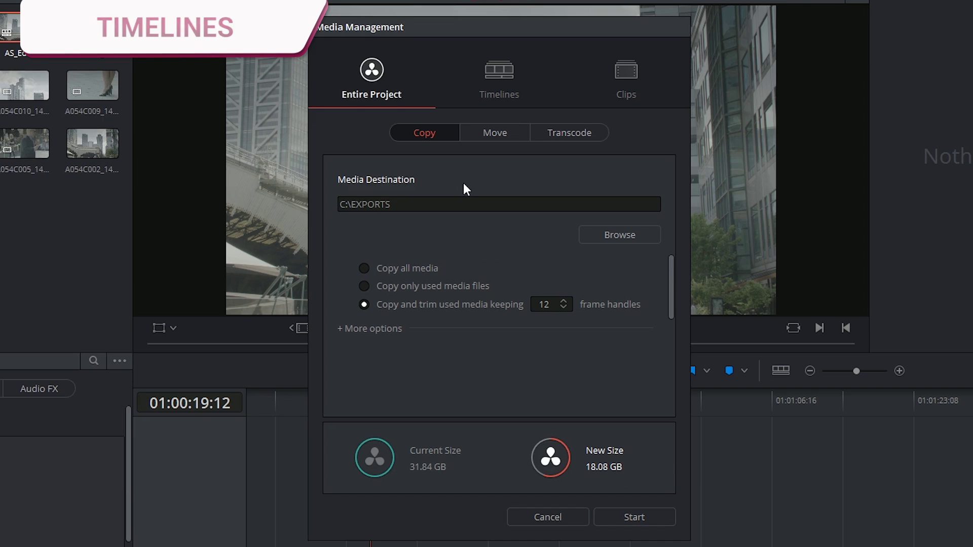
# Step: In Timelines mode, include a second timeline (2 of 5) and switch to Transcode, estimating 64.46 GB
pyautogui.click(503, 76)
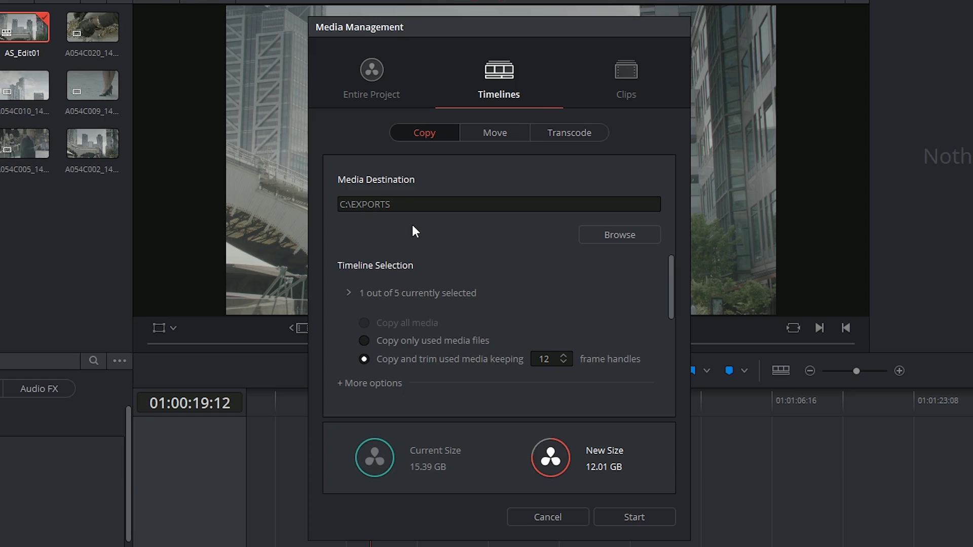
pyautogui.click(348, 294)
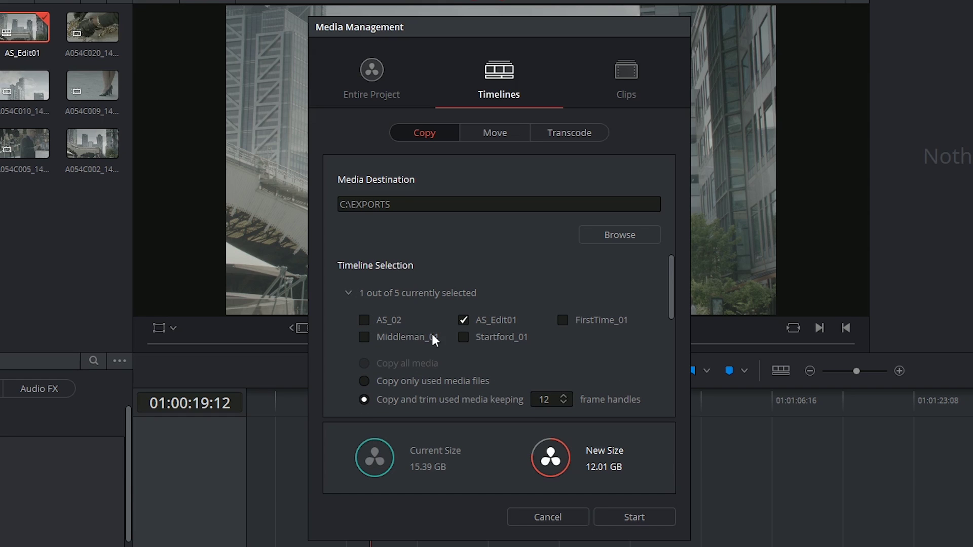
pyautogui.click(461, 336)
pyautogui.click(347, 296)
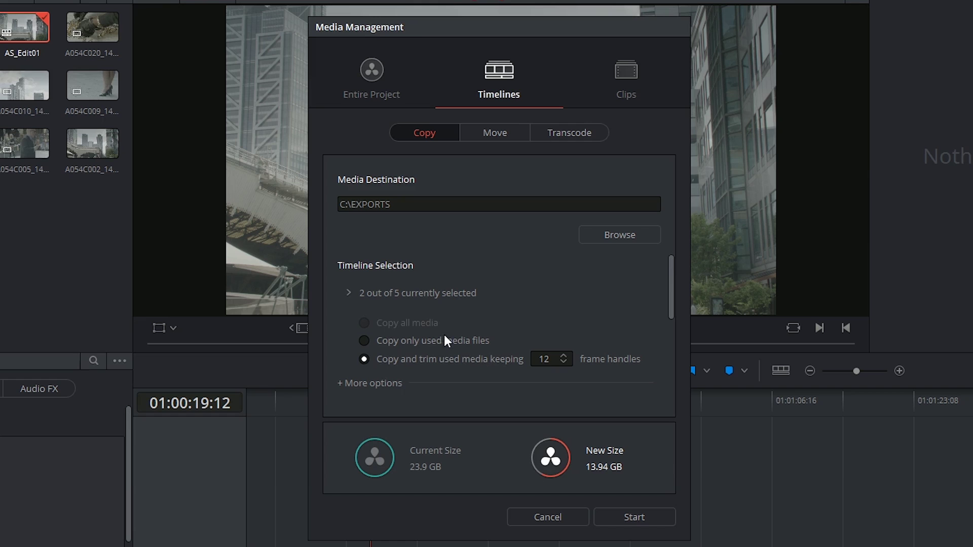
pyautogui.click(575, 133)
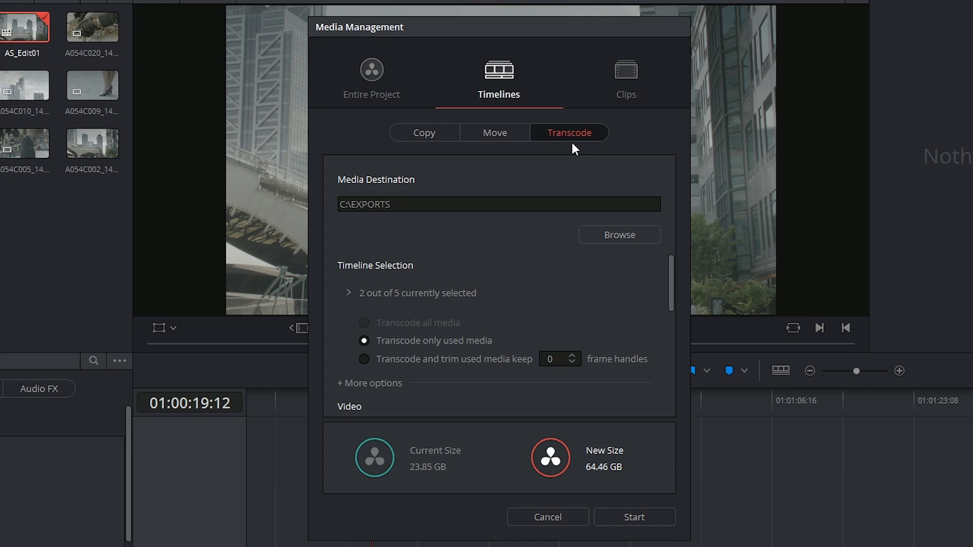
# Step: Transcode to MXF OP1A with DNxHD 1080p 220/185/175 10-bit and start the job
pyautogui.scroll(-3, 512, 279)
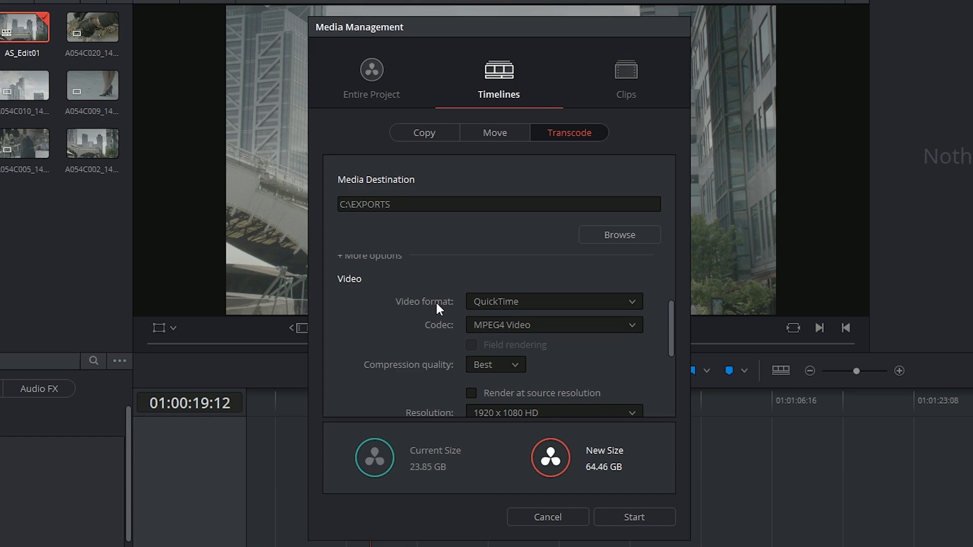
pyautogui.click(513, 303)
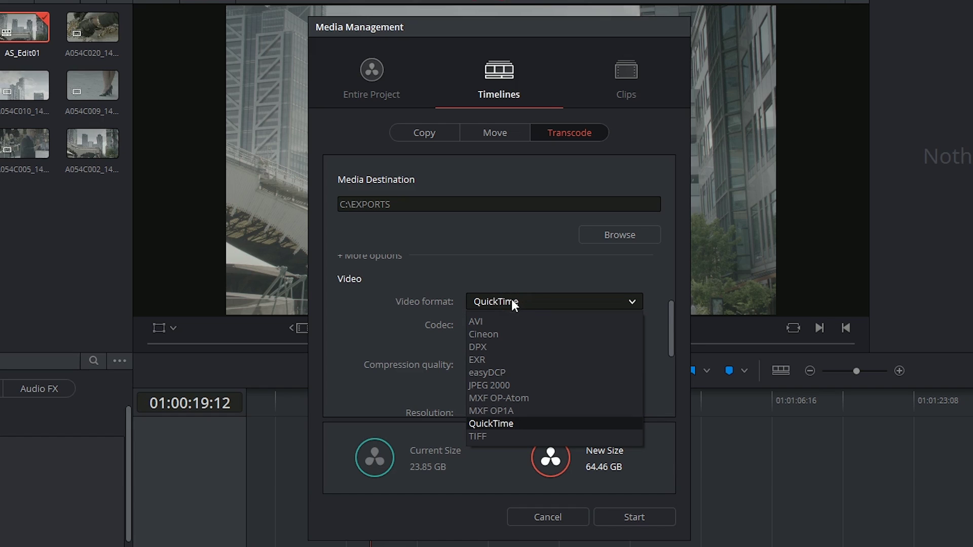
pyautogui.click(515, 412)
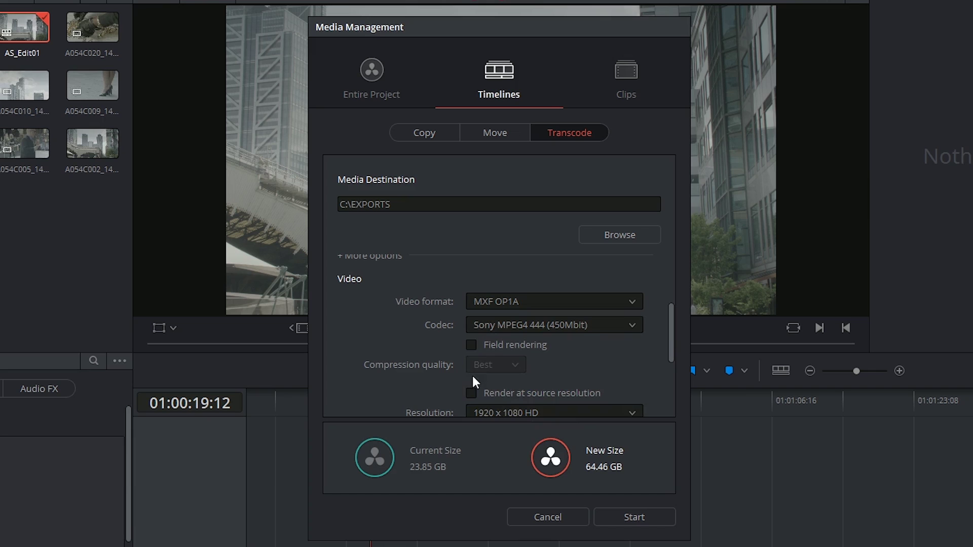
pyautogui.click(568, 327)
pyautogui.scroll(-5, 557, 380)
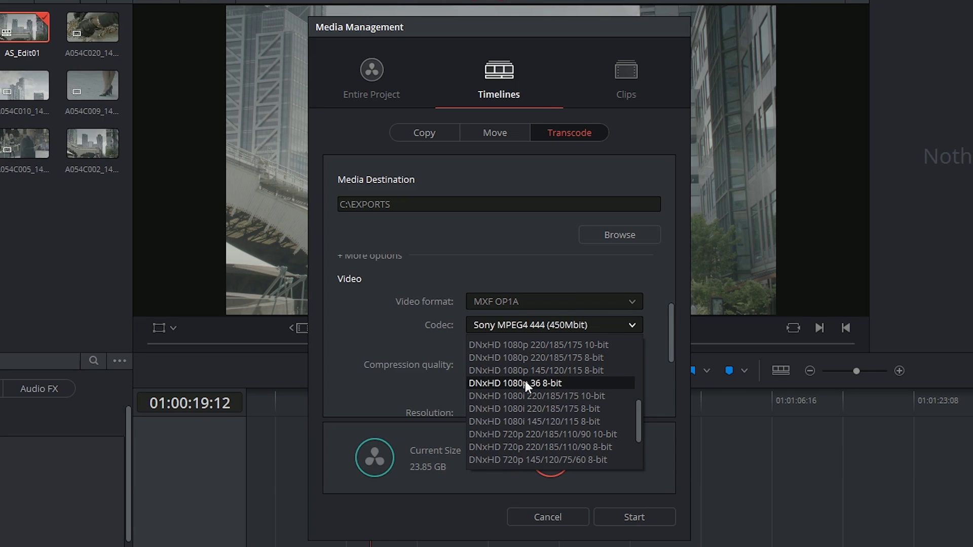
pyautogui.scroll(3, 525, 381)
pyautogui.click(575, 383)
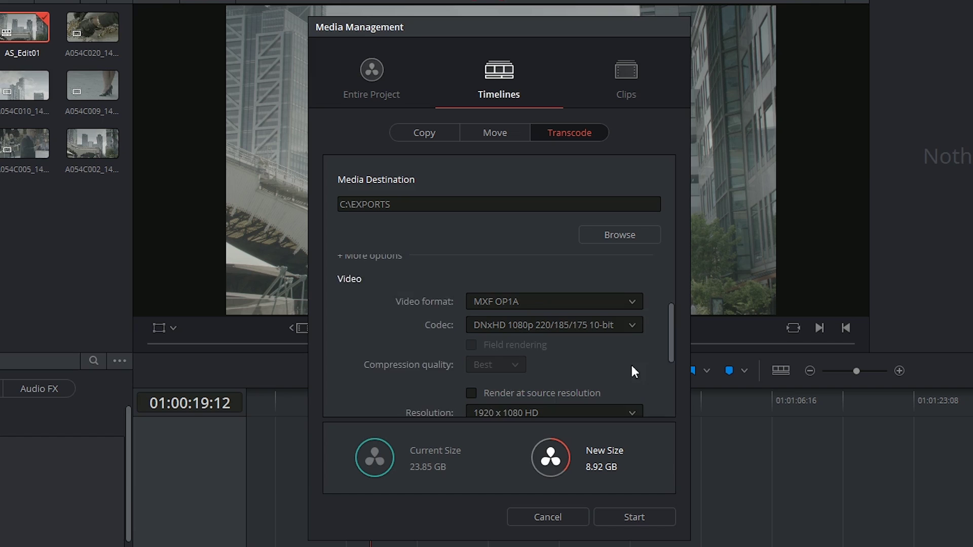
pyautogui.scroll(-1, 633, 371)
pyautogui.click(622, 311)
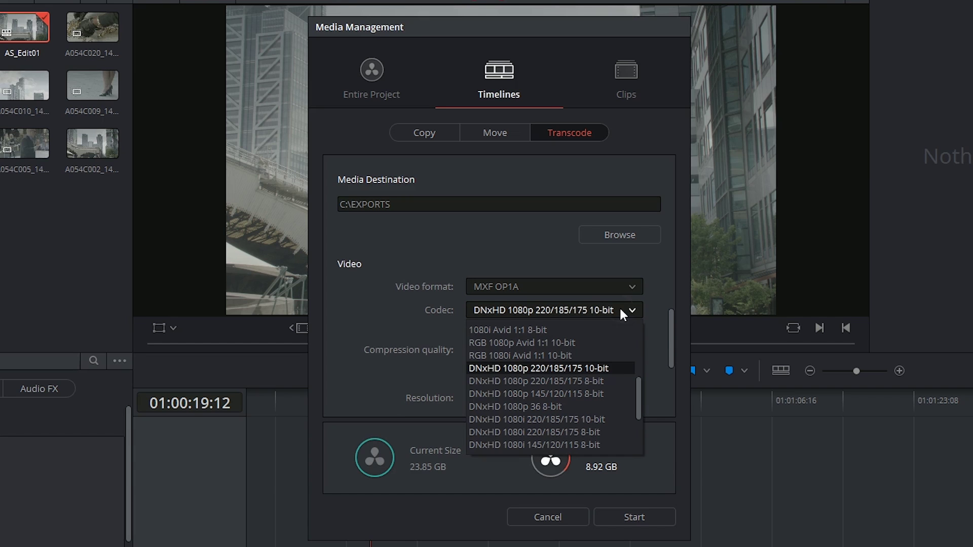
pyautogui.click(616, 368)
pyautogui.scroll(-5, 616, 363)
pyautogui.click(631, 516)
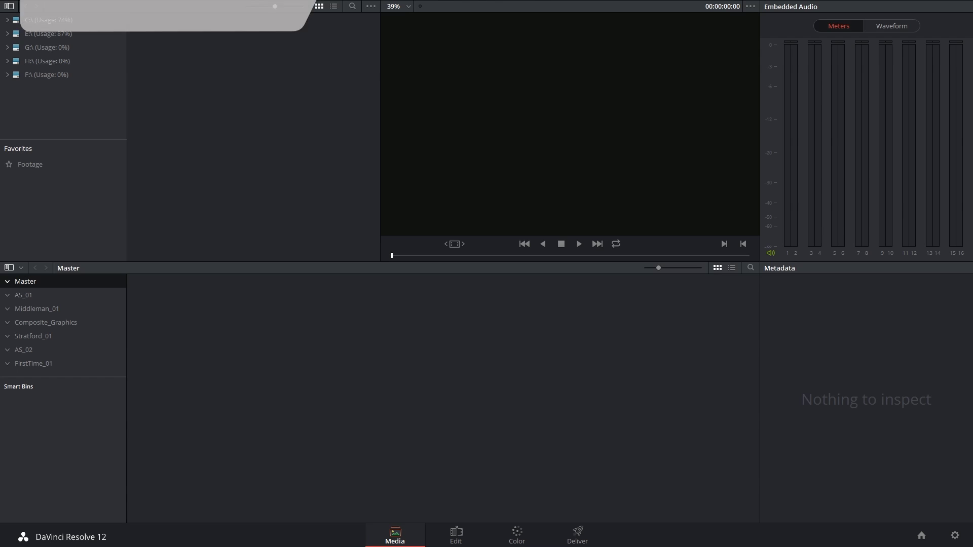
# Step: Inspect the seven items in C:\EXPORTS\AS_Timeline in Explorer, then return to Resolve's Edit page
pyautogui.moveTo(236, 545)
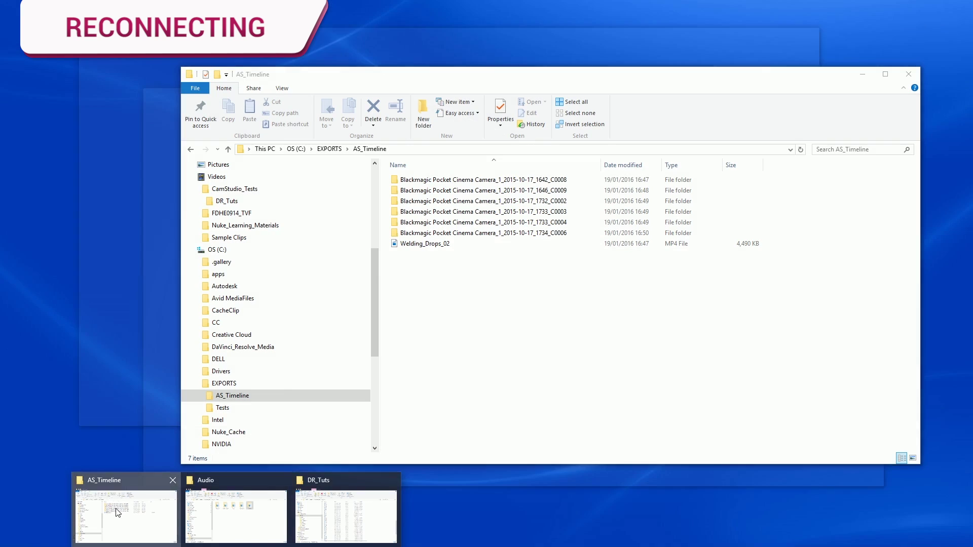
pyautogui.click(126, 516)
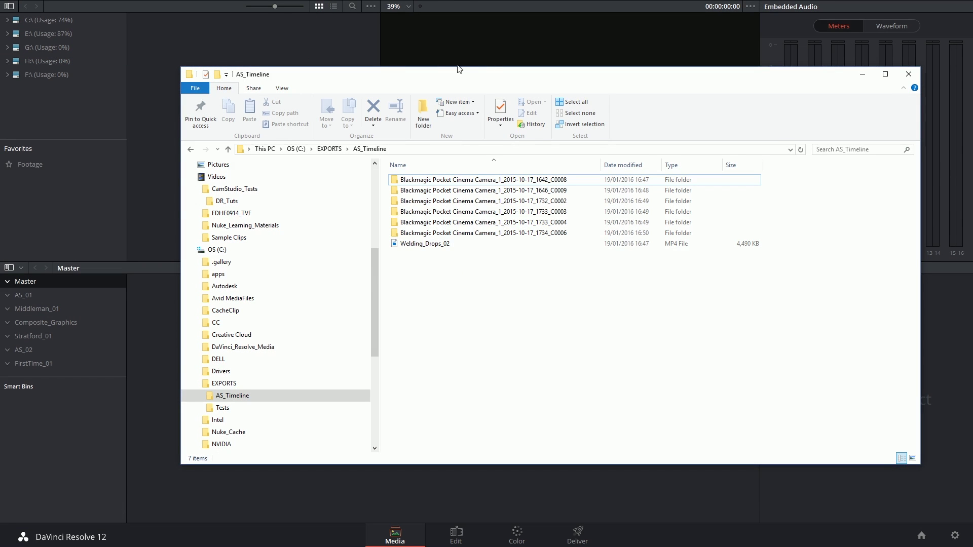
pyautogui.moveTo(459, 68); pyautogui.dragTo(457, 56)
pyautogui.moveTo(446, 256); pyautogui.dragTo(433, 171)
pyautogui.click(454, 256)
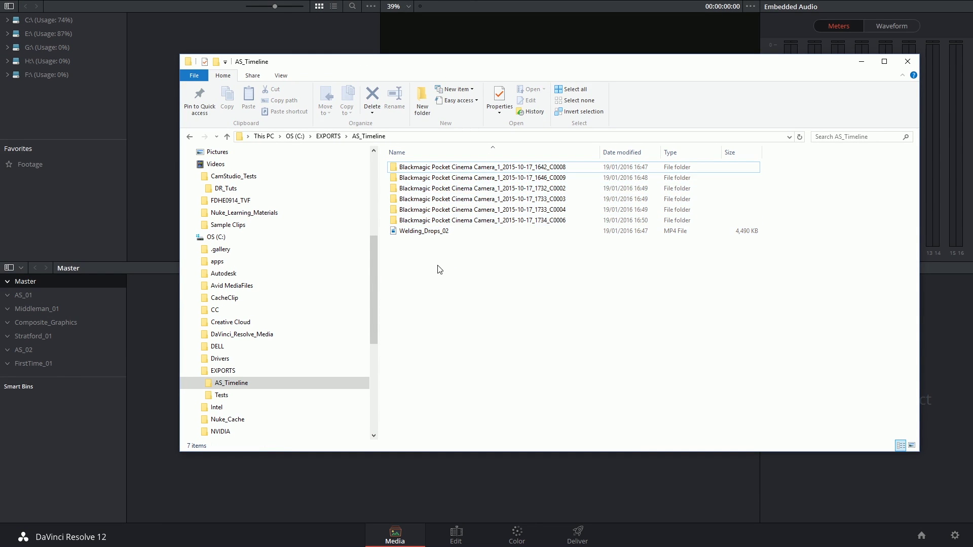
pyautogui.click(152, 232)
pyautogui.click(476, 538)
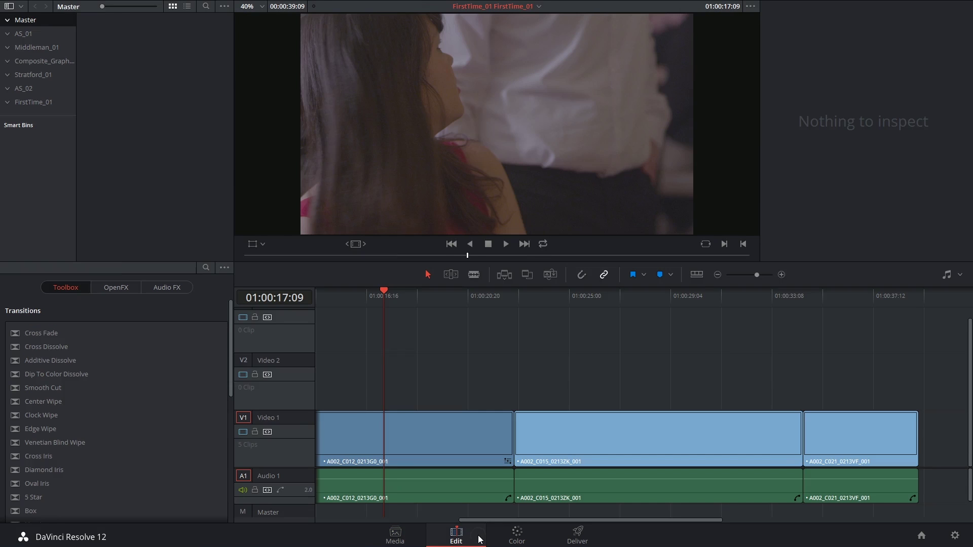
# Step: Export the Stratford_01 timeline as an FCPXML file into C:\EXPORTS\AS_Timeline
pyautogui.click(33, 74)
pyautogui.rightClick(207, 114)
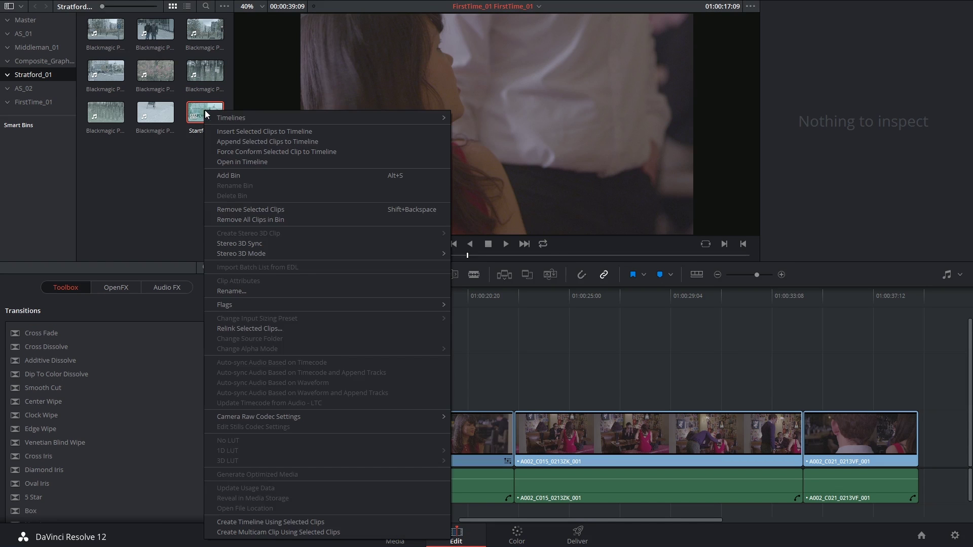
pyautogui.moveTo(251, 114)
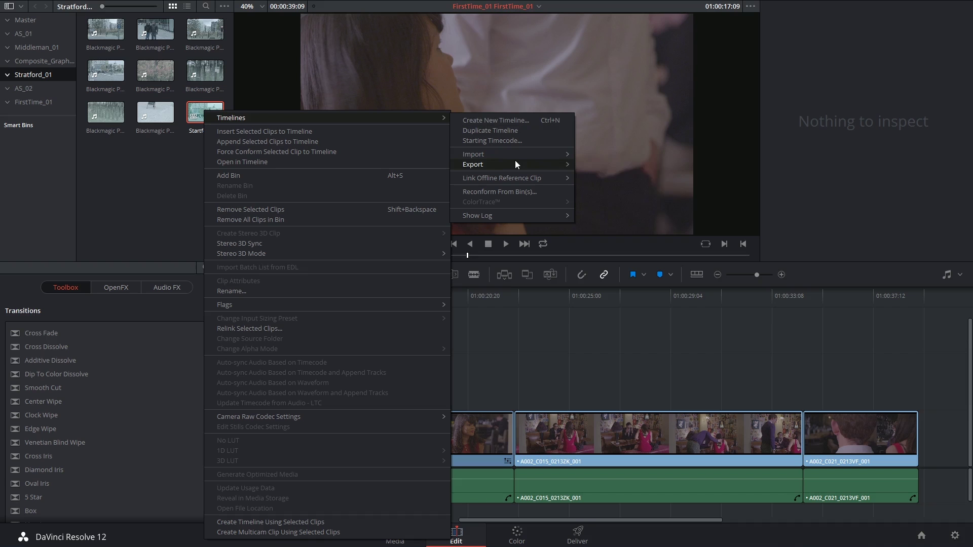
pyautogui.moveTo(516, 161)
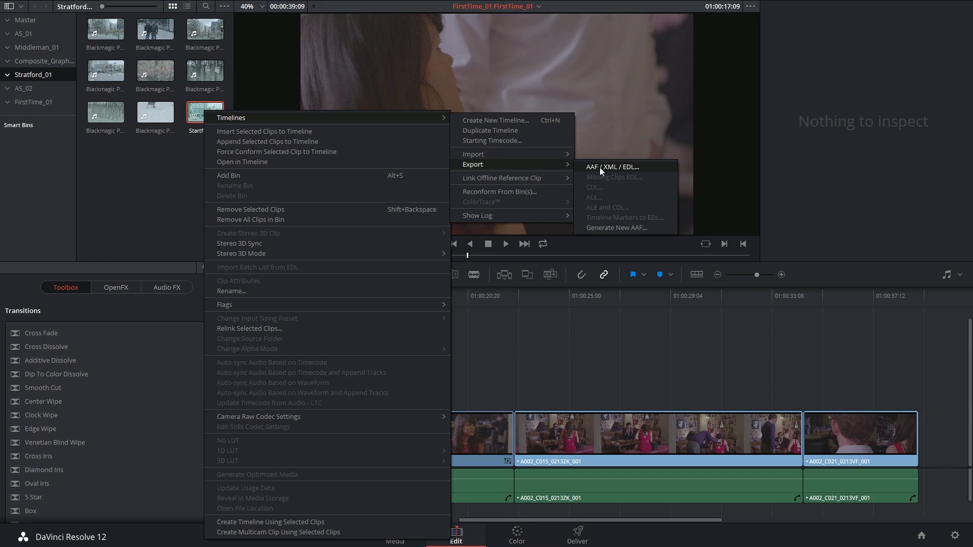
pyautogui.click(615, 169)
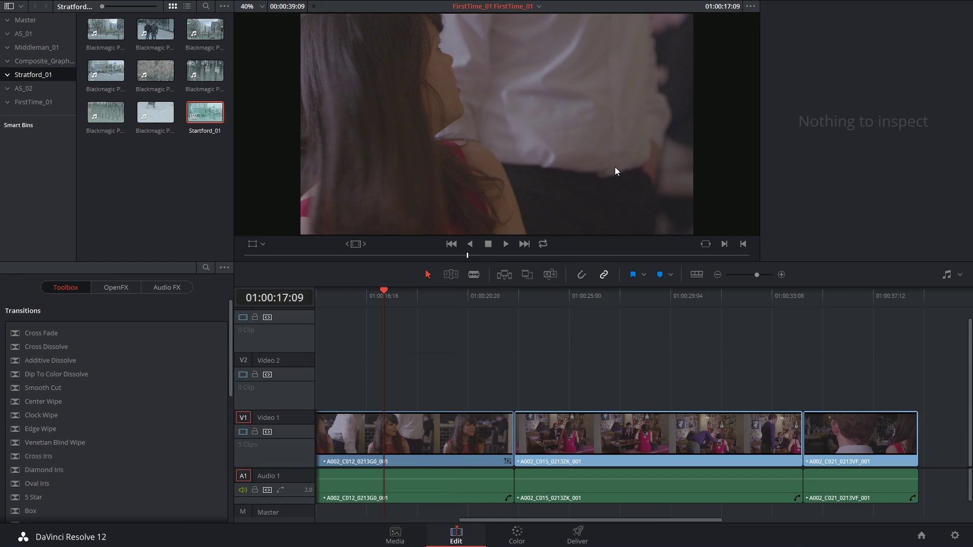
pyautogui.click(55, 197)
pyautogui.doubleClick(116, 41)
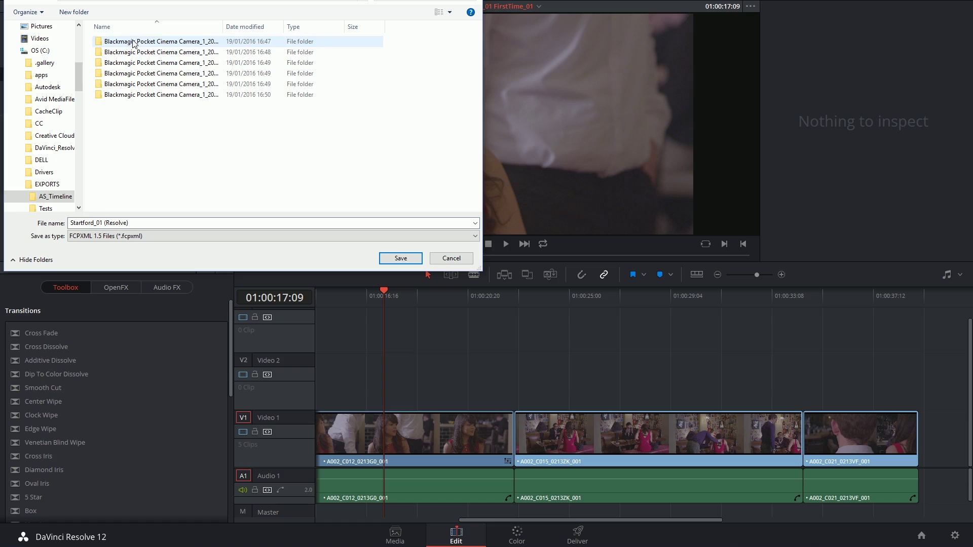
pyautogui.click(401, 258)
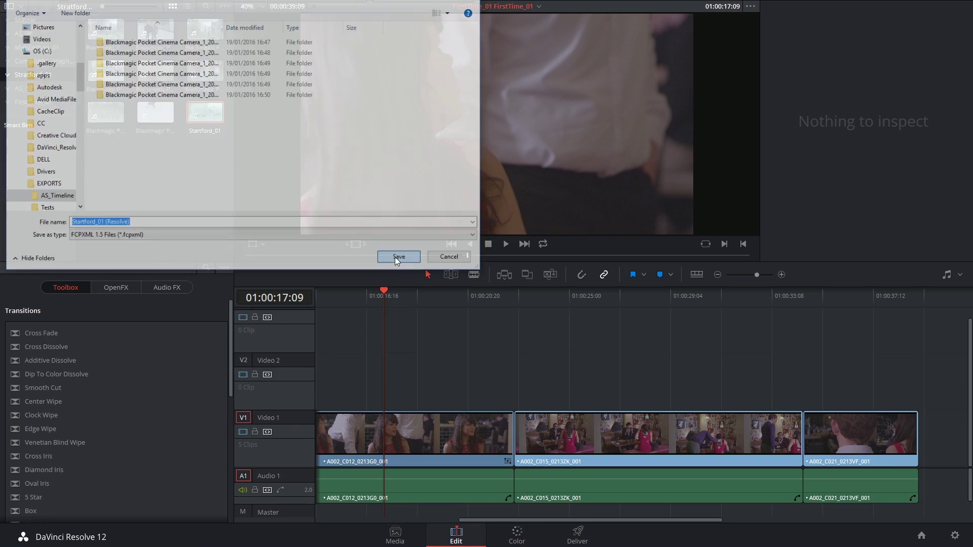
# Step: Confirm Stratford_01 (Resolve).fcpxml appears in AS_Timeline, then return to Resolve
pyautogui.hotkey('alt', 'Tab')
pyautogui.hotkey('alt', 'Tab')
pyautogui.click(446, 231)
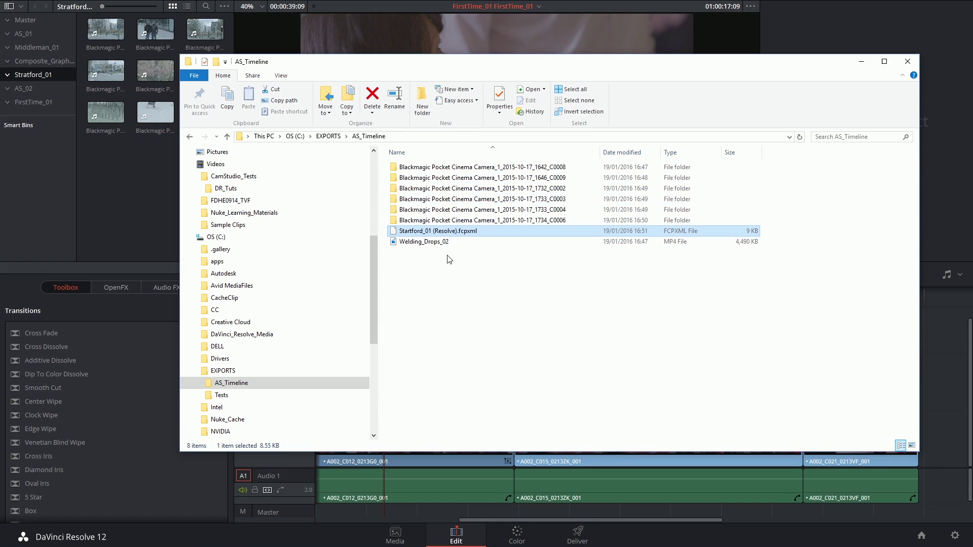
pyautogui.click(861, 62)
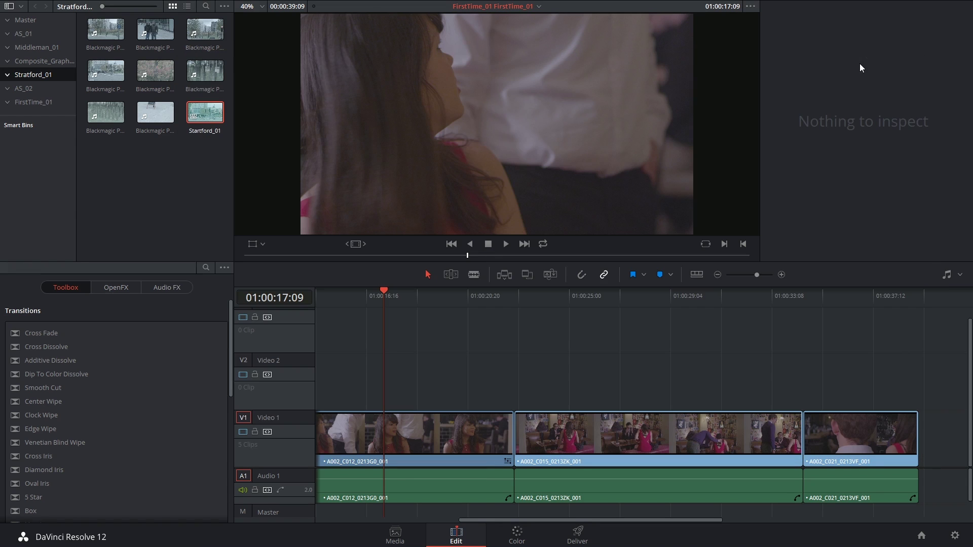